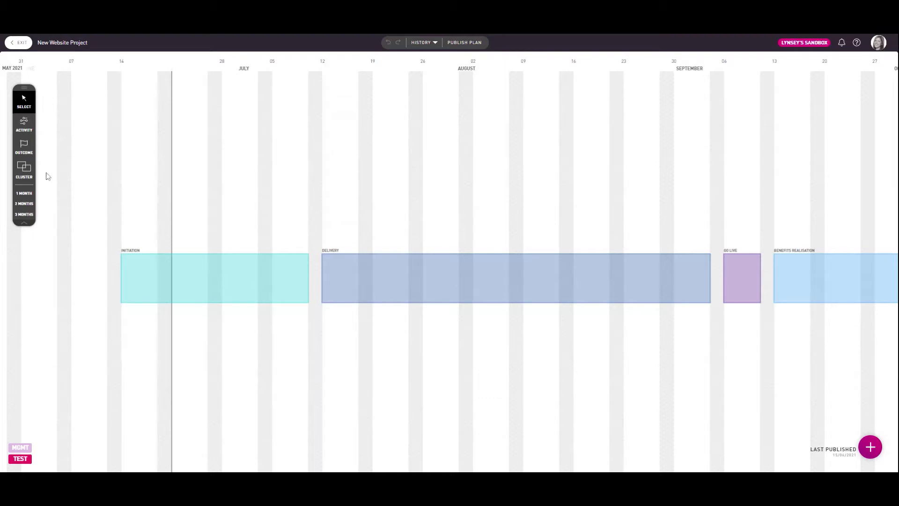
# Add a black cluster named Summer Holidays across the Delivery phase, spanning about 26 to 31 July
pyautogui.click(22, 169)
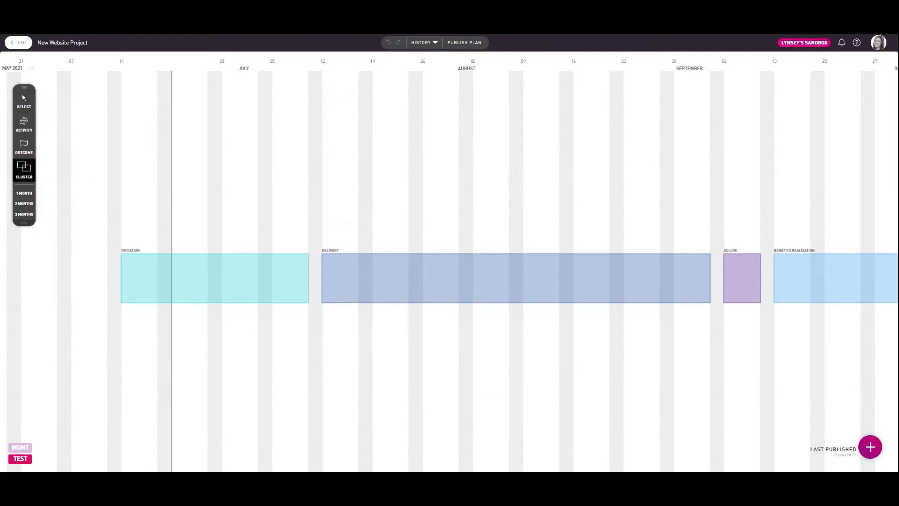
pyautogui.moveTo(422, 206); pyautogui.dragTo(457, 357)
pyautogui.write('S')
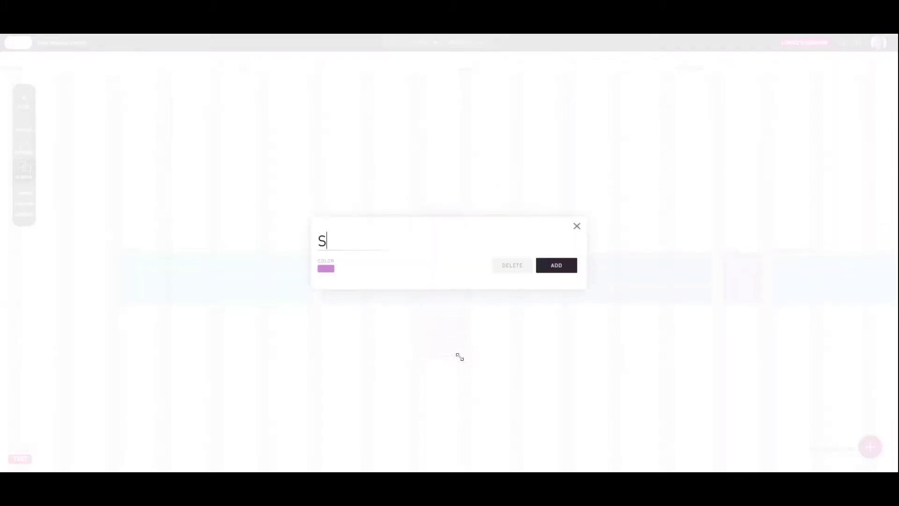
pyautogui.write('ummer Holidays')
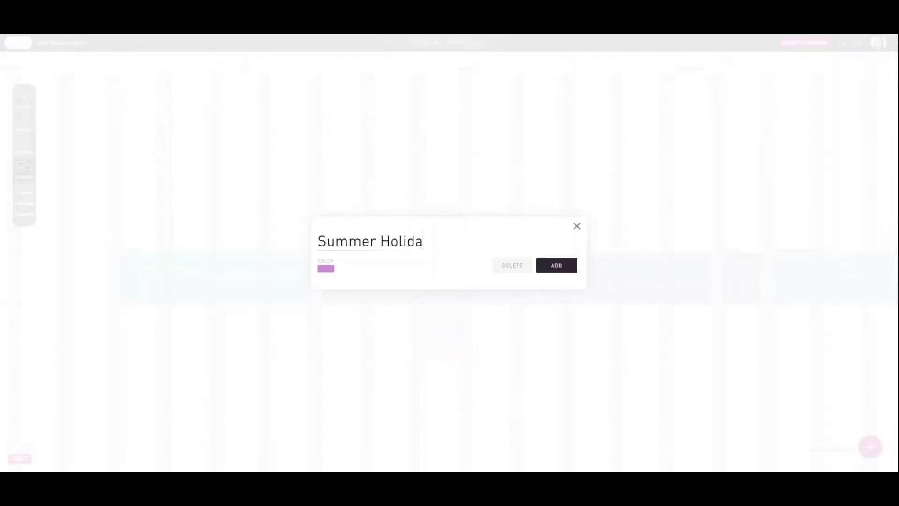
pyautogui.click(327, 269)
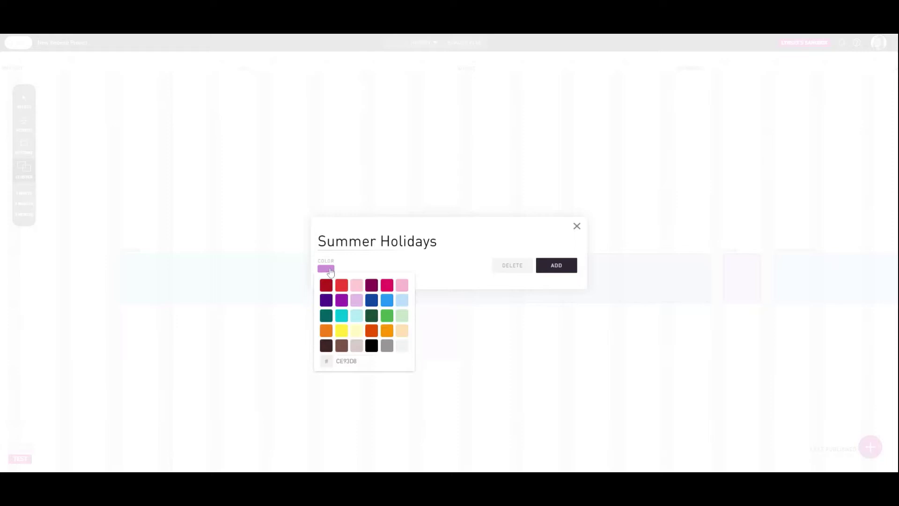
pyautogui.click(370, 345)
pyautogui.click(557, 267)
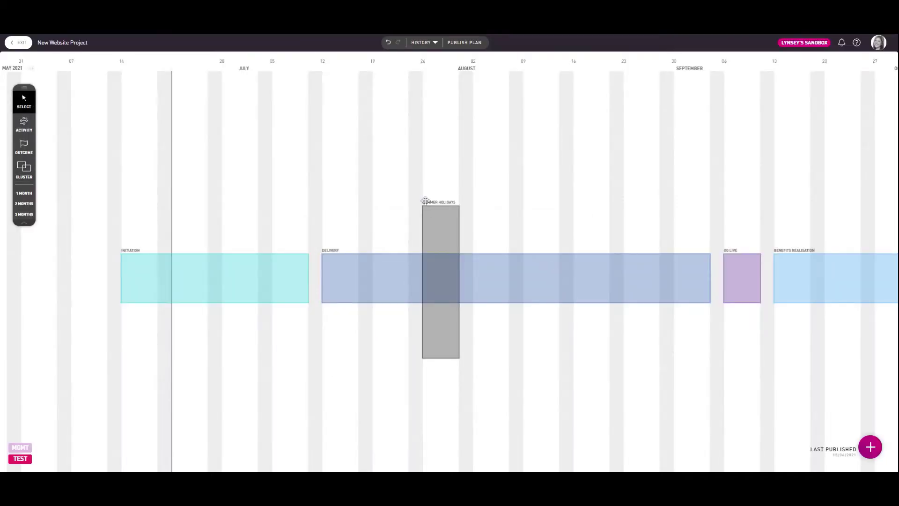
# Move the Summer Holidays cluster to start on 2 August and extend it to about 14 August
pyautogui.moveTo(428, 203); pyautogui.dragTo(479, 201)
pyautogui.scroll(2, 523, 299)
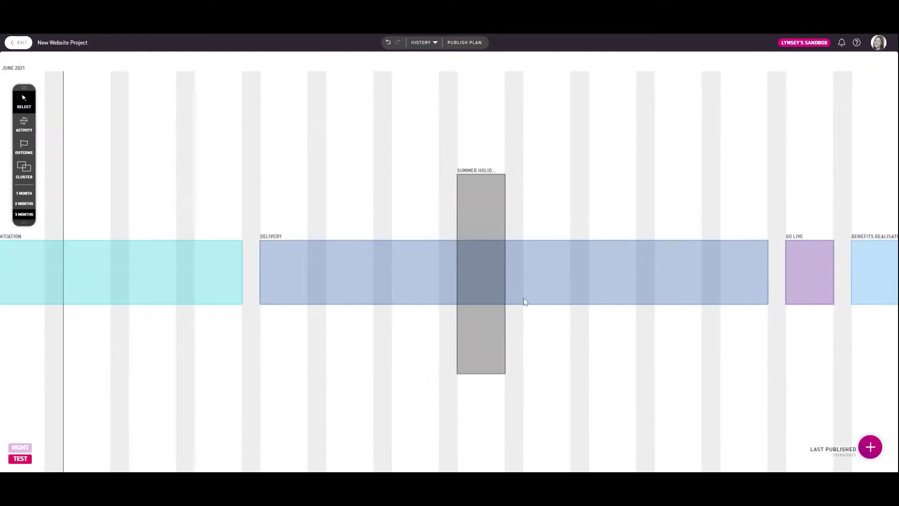
pyautogui.moveTo(507, 373); pyautogui.dragTo(571, 375)
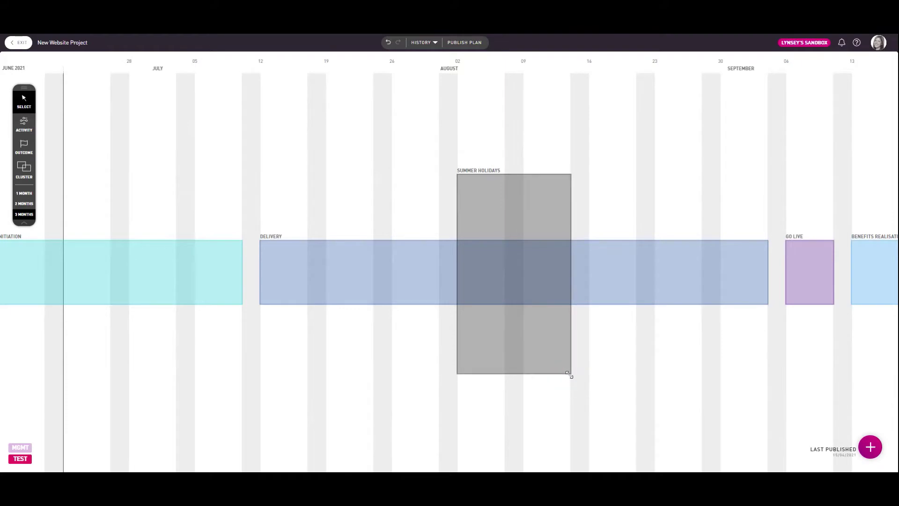
# Recolour the Summer Holidays cluster pale yellow and save it
pyautogui.click(470, 171)
pyautogui.click(330, 270)
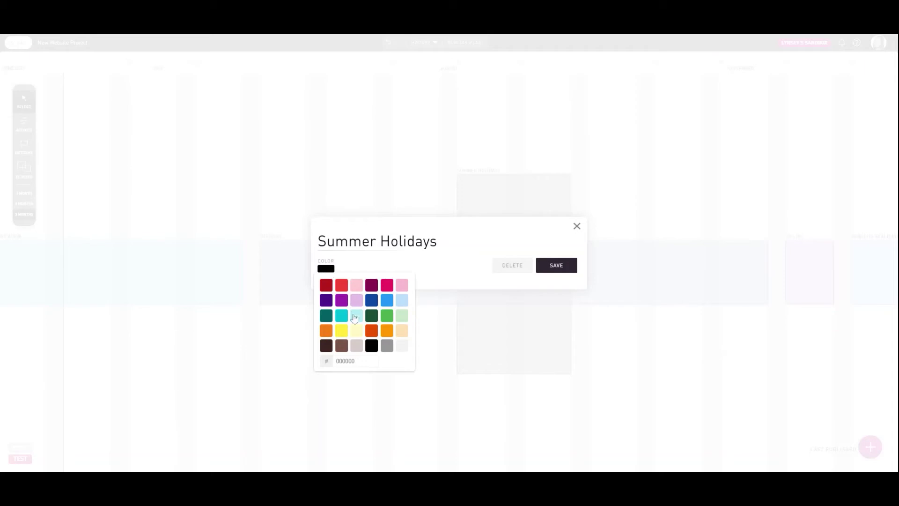
pyautogui.click(351, 330)
pyautogui.click(554, 265)
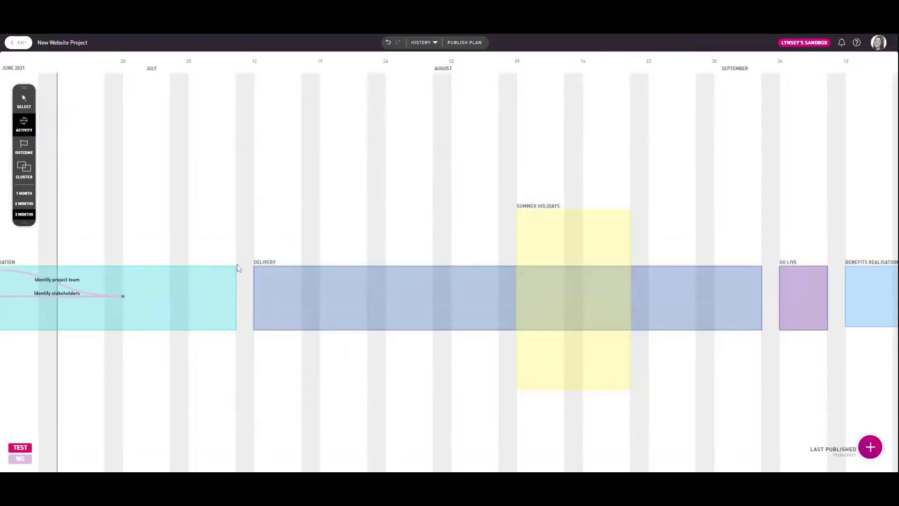
# Draw an activity along the bottom of the Initiation cluster from 14 June to the shared end point on 28 June
pyautogui.click(146, 255)
pyautogui.moveTo(201, 248); pyautogui.dragTo(368, 202)
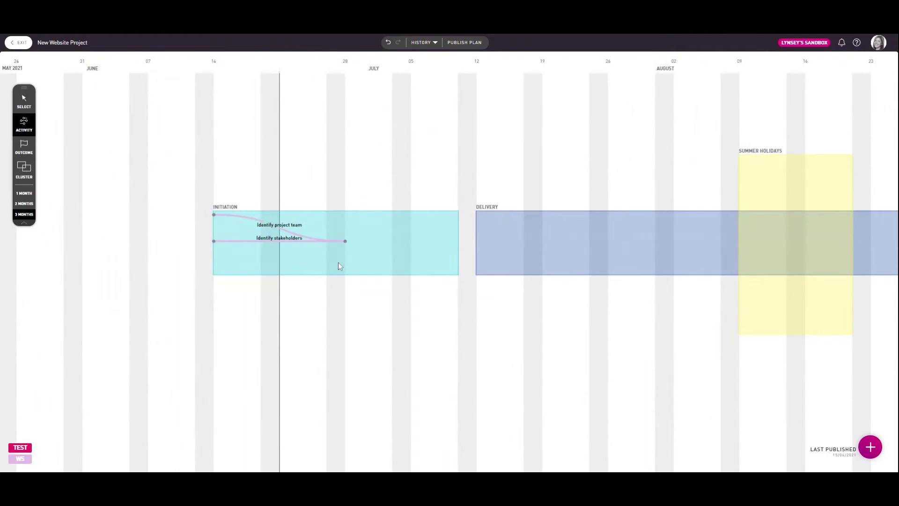
pyautogui.scroll(3, 340, 265)
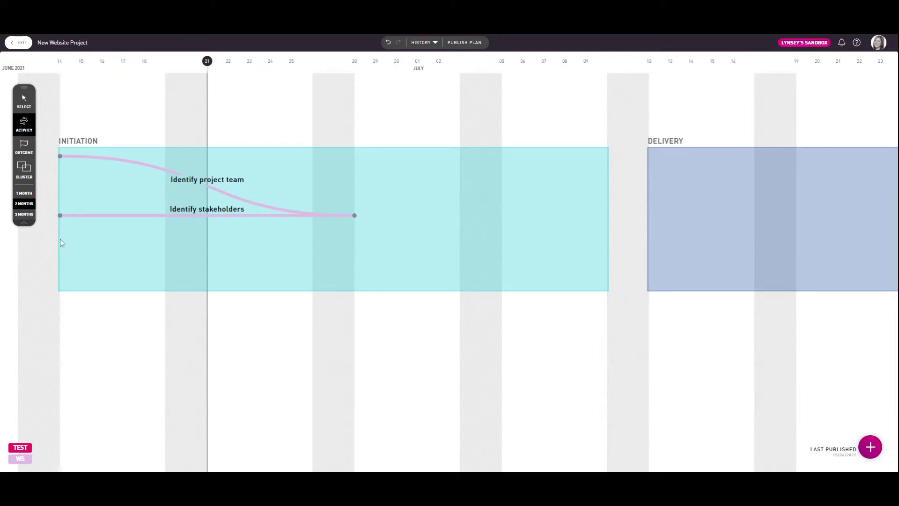
pyautogui.click(62, 287)
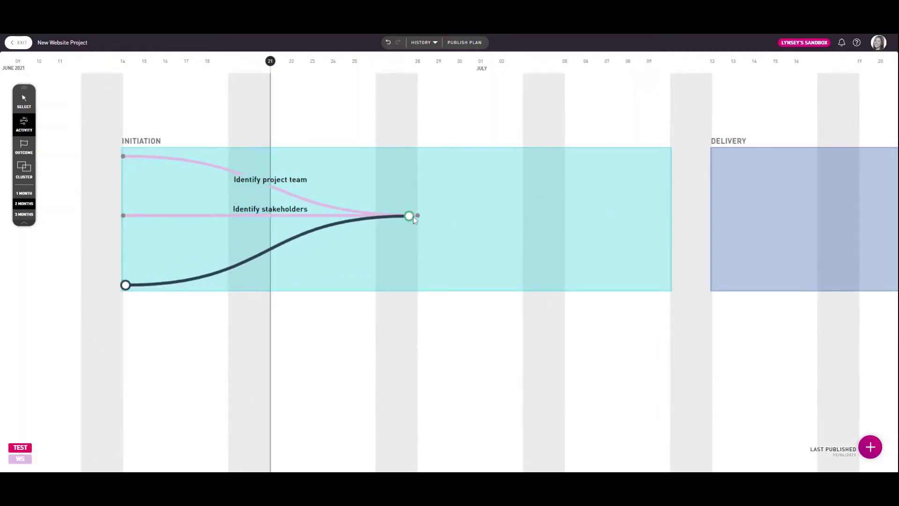
pyautogui.click(417, 216)
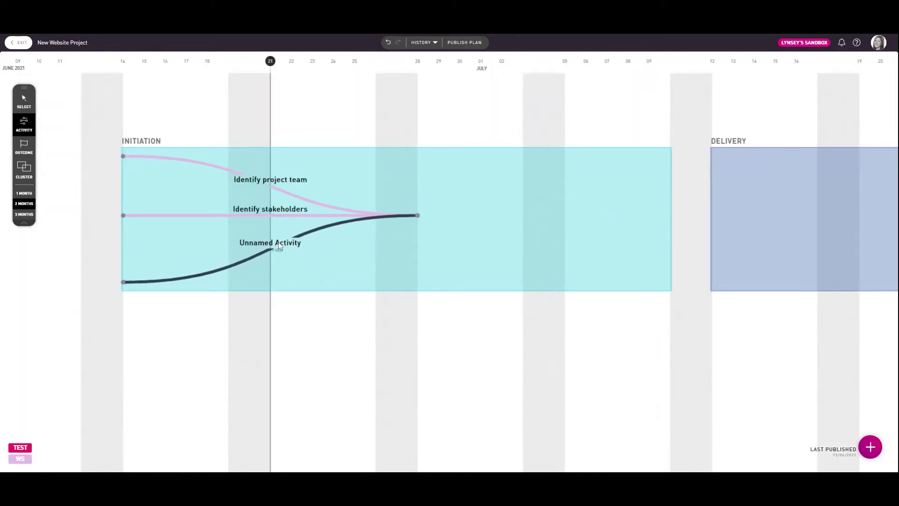
# Name the new Initiation activity "Define business value goals" and close its details
pyautogui.click(258, 241)
pyautogui.click(258, 242)
pyautogui.write('Def')
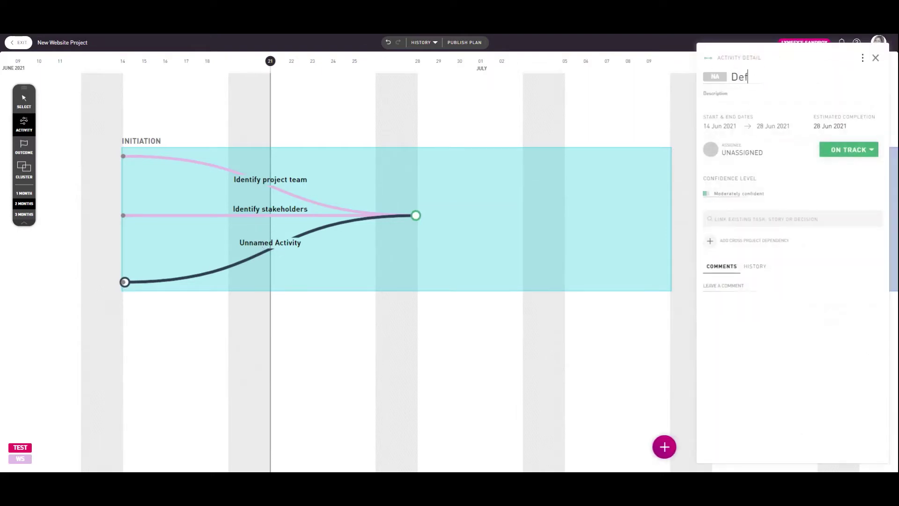
pyautogui.write('ine business value goals')
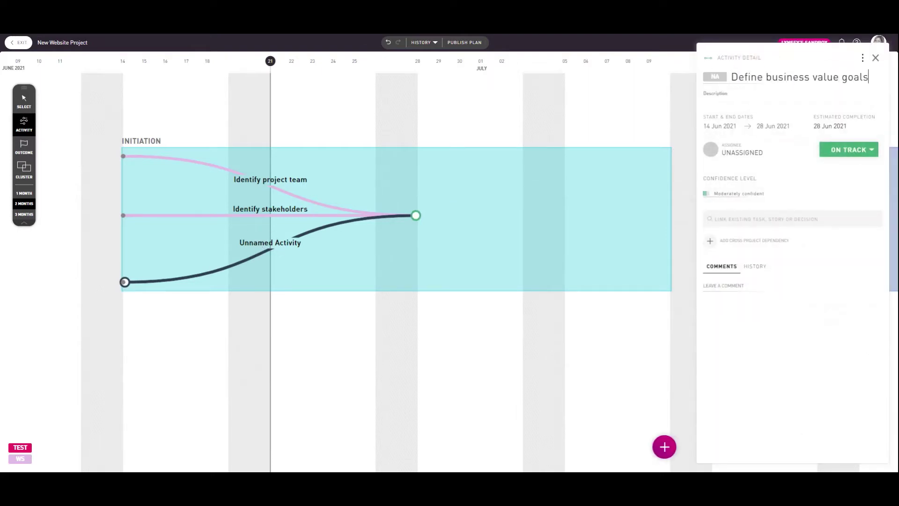
pyautogui.press('Return')
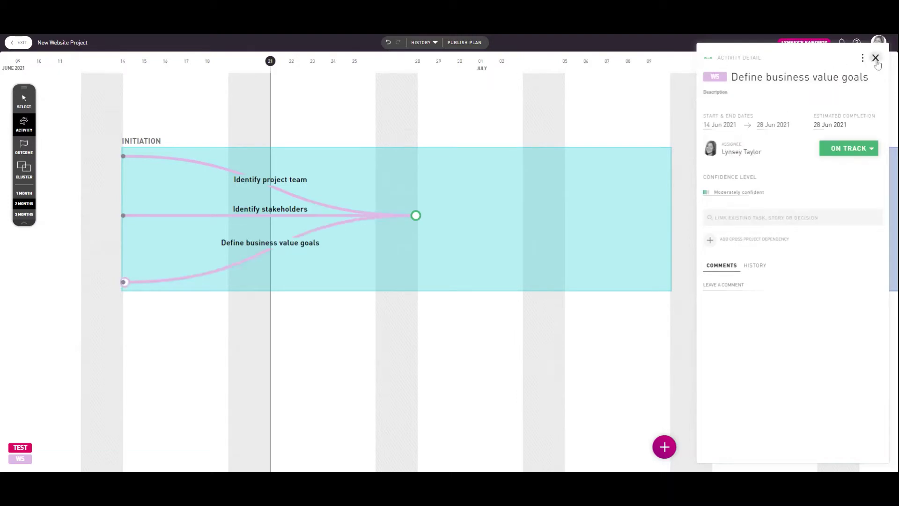
pyautogui.click(875, 57)
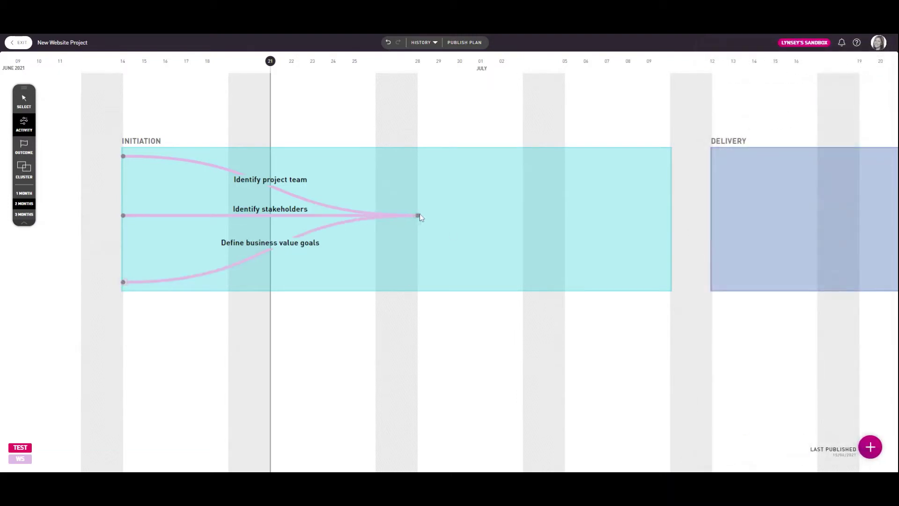
# Add a follow-on activity named "Create project plan" from the 28 June end point to 10 July at the end of Initiation
pyautogui.moveTo(419, 215); pyautogui.dragTo(670, 214)
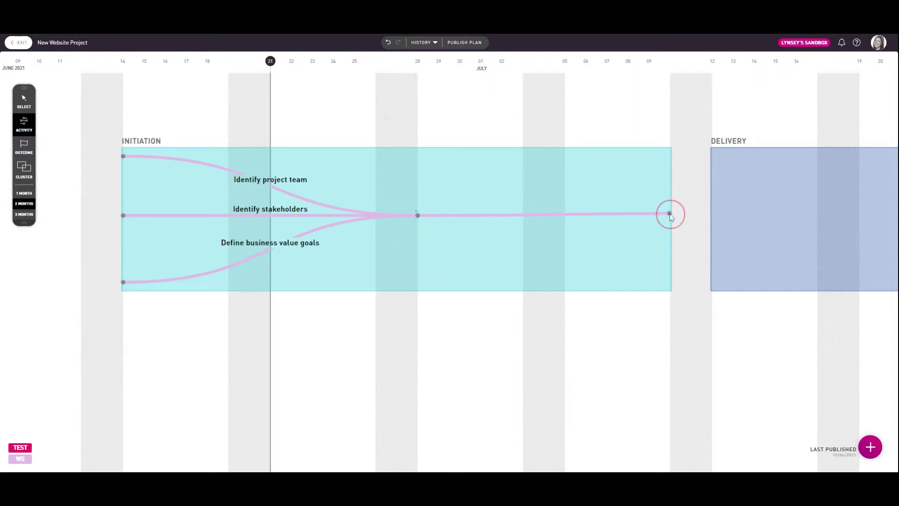
pyautogui.click(526, 212)
pyautogui.click(756, 77)
pyautogui.write('Create p')
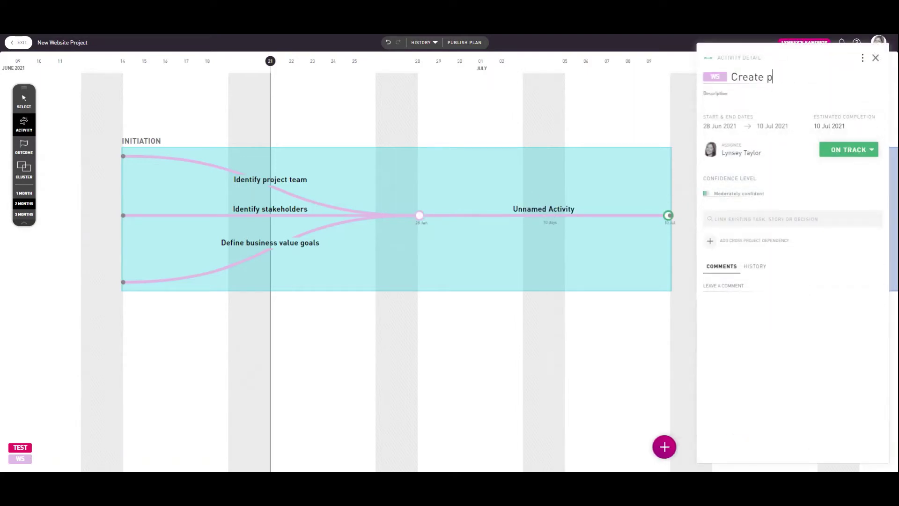
pyautogui.write('roject plan')
pyautogui.click(805, 58)
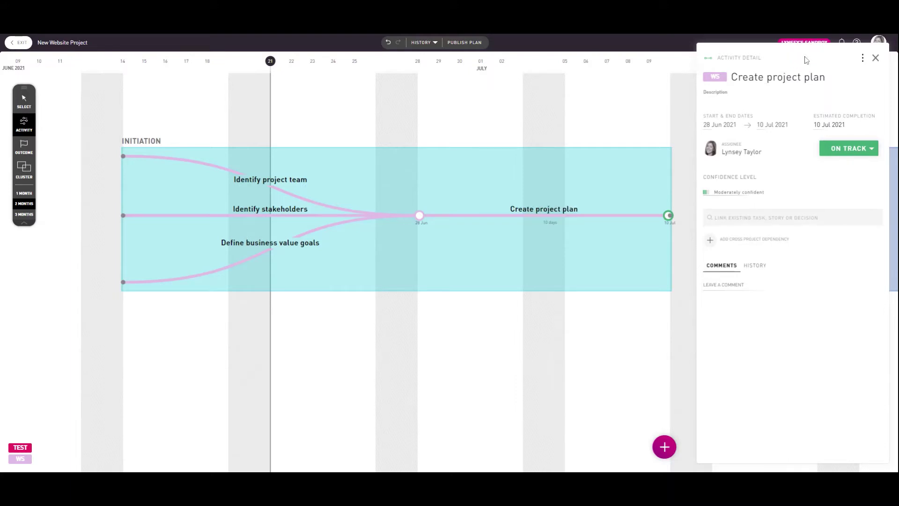
pyautogui.click(877, 60)
# Leave plan editing and view the project overview, including the activity breakdown by workstream
pyautogui.click(14, 45)
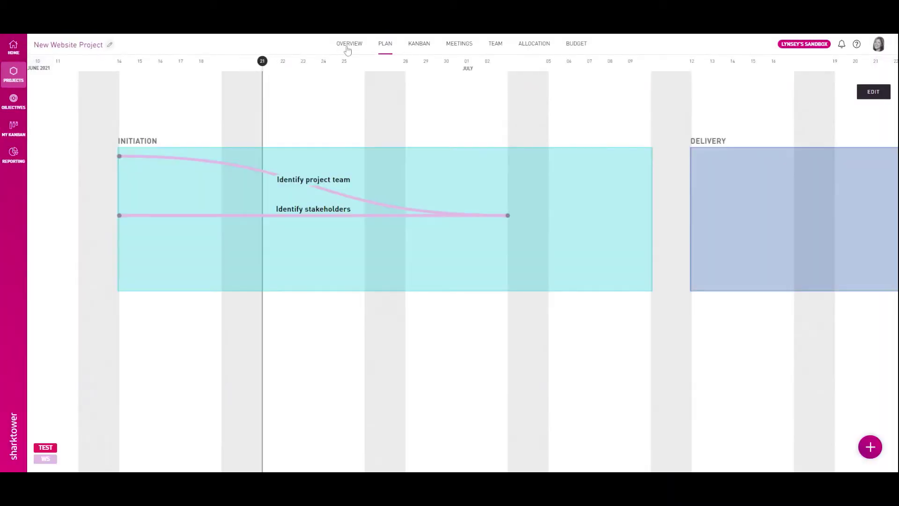
pyautogui.click(349, 45)
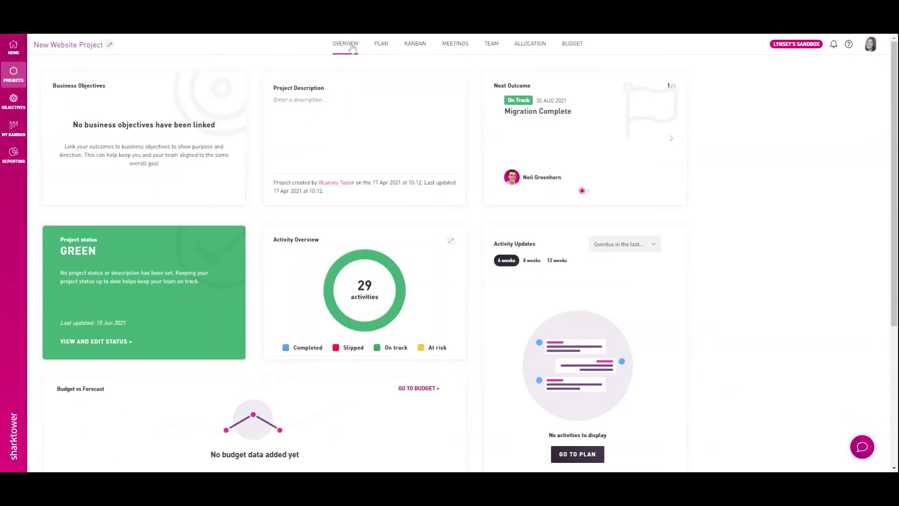
pyautogui.click(451, 242)
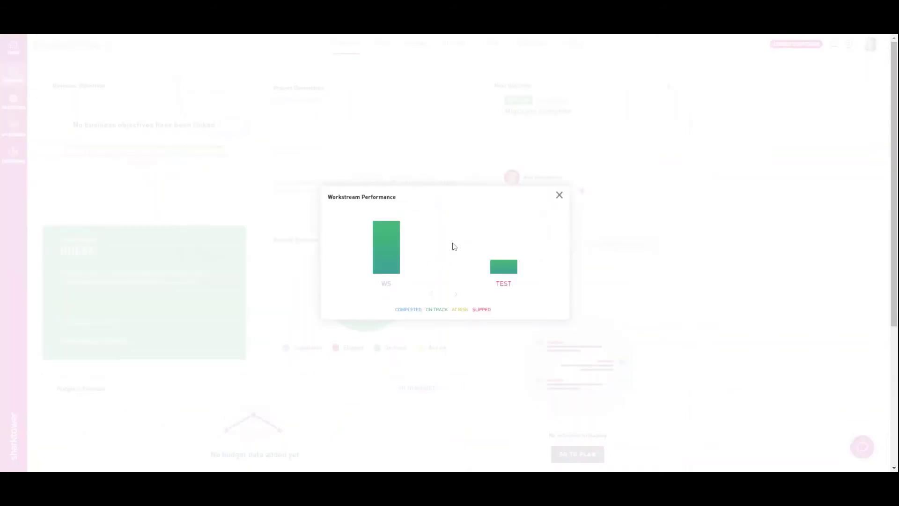
pyautogui.click(559, 195)
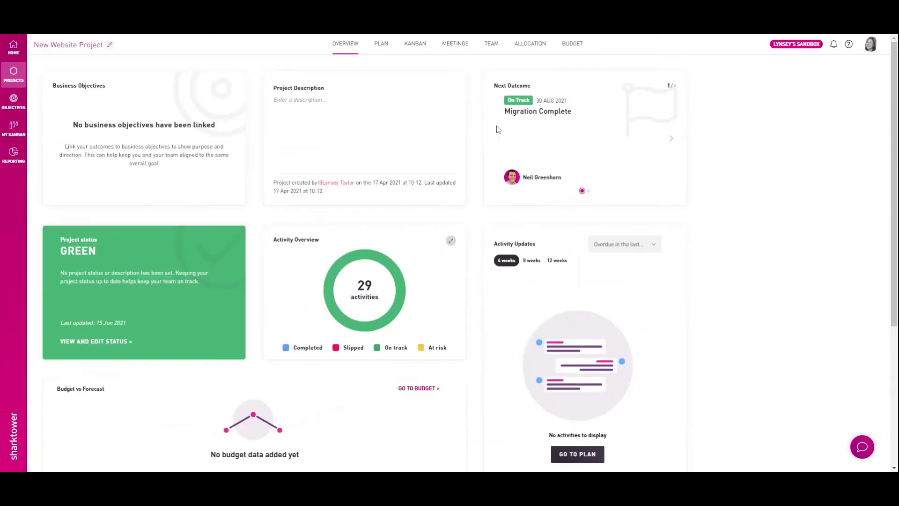
# View the project's Kanban board and filter its cards by the Default Workstream
pyautogui.click(415, 47)
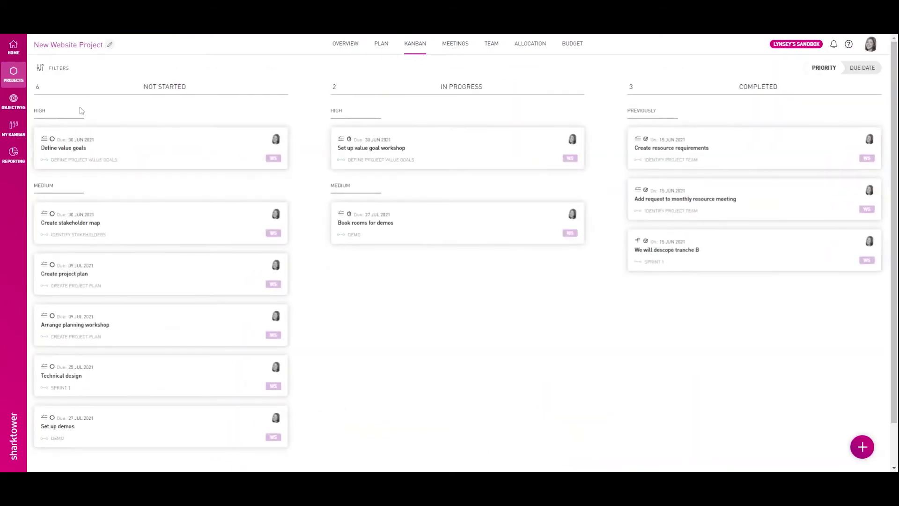
pyautogui.click(40, 68)
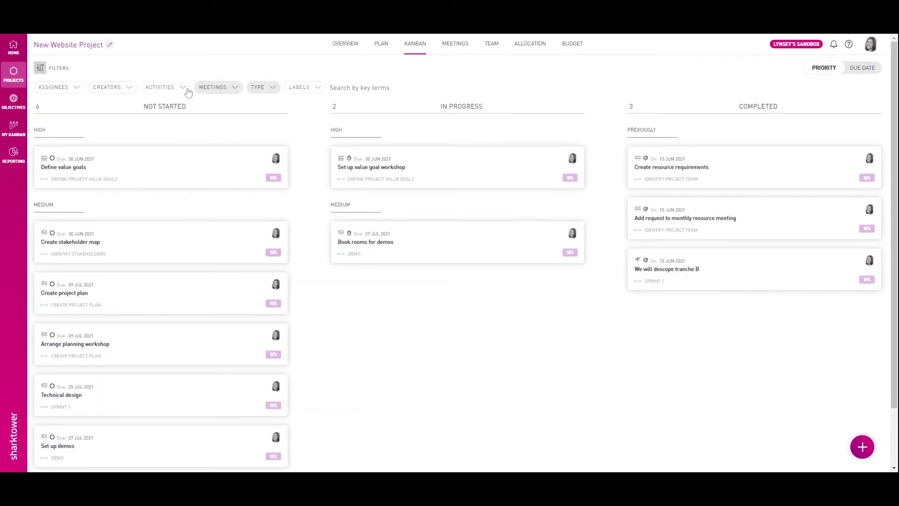
pyautogui.click(167, 88)
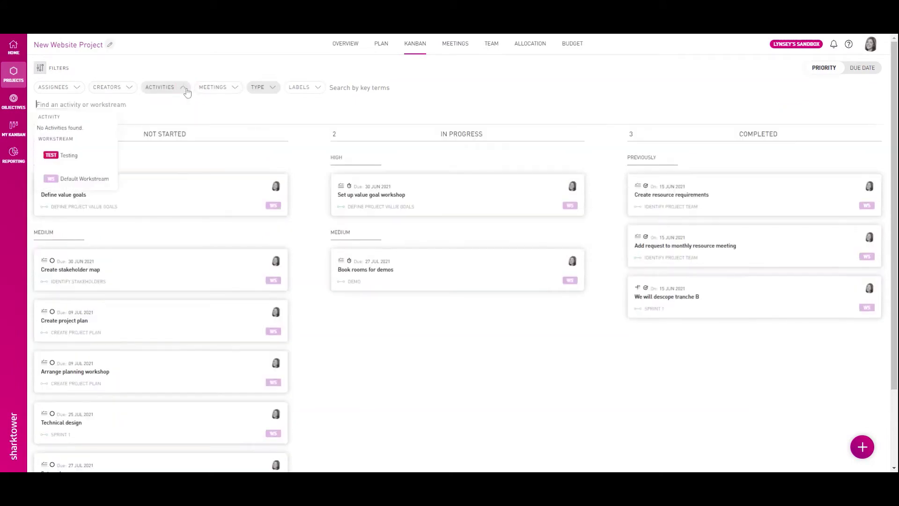
pyautogui.click(97, 179)
# Reopen the project plan for editing and rename the Default Workstream as Delivery Management
pyautogui.click(381, 45)
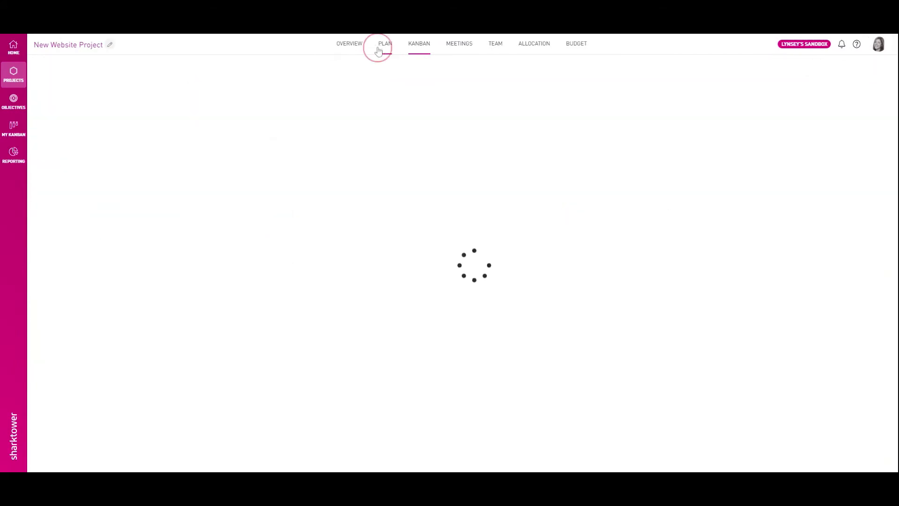
pyautogui.click(872, 91)
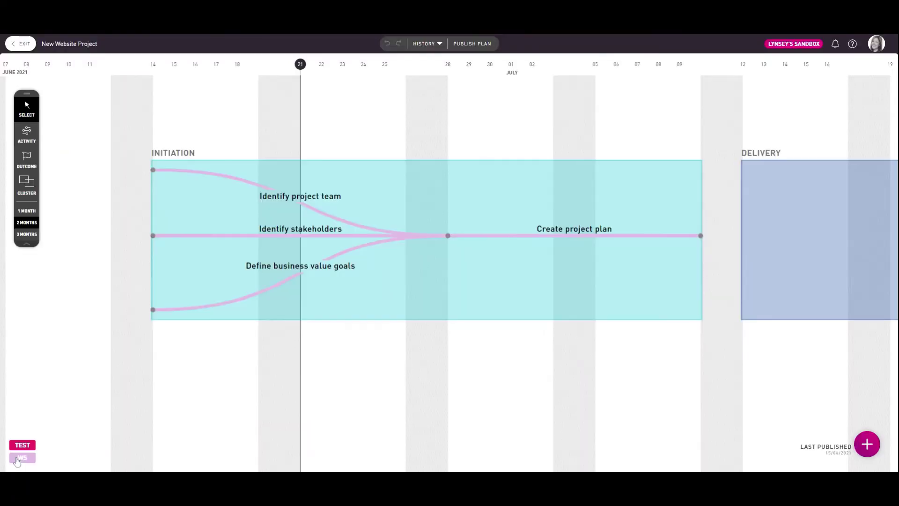
pyautogui.click(17, 459)
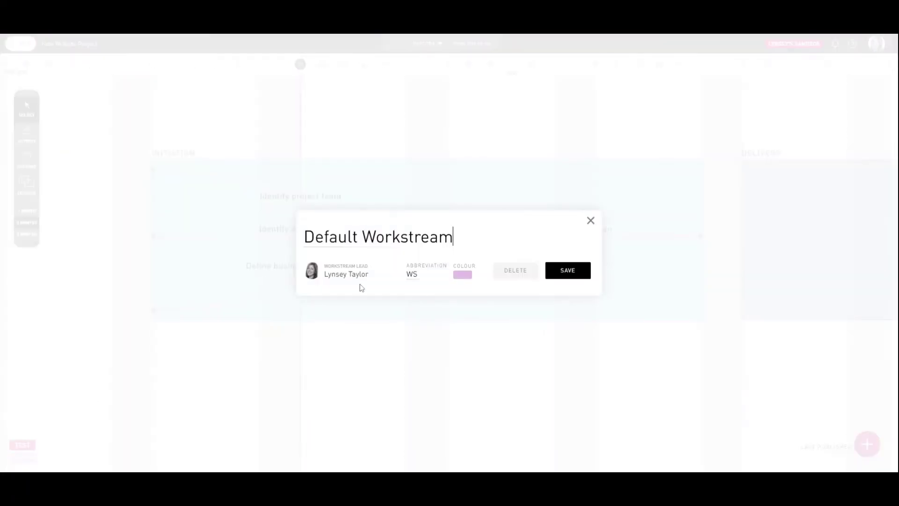
pyautogui.hotkey('ctrl', 'a')
pyautogui.write('Delive')
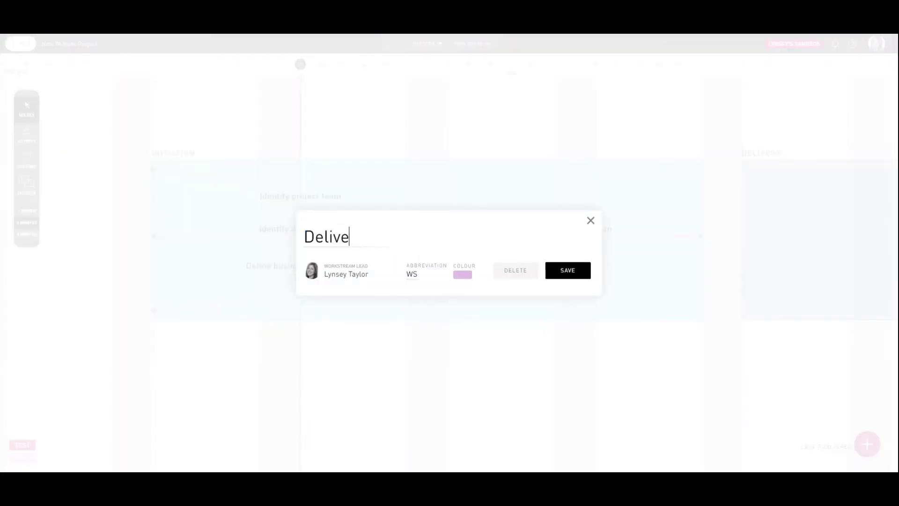
pyautogui.write('ry Management')
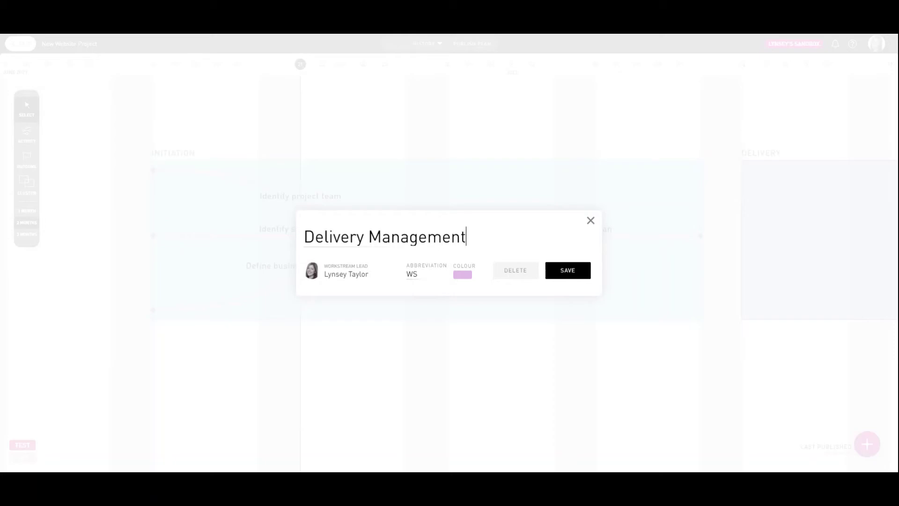
# Set the Delivery Management workstream's abbreviation to MGMT and its colour to dark purple, and save it
pyautogui.press('Tab')
pyautogui.write('MG')
pyautogui.click(462, 275)
pyautogui.click(463, 310)
pyautogui.click(571, 273)
# Open the Create project plan activity's details and start a new workstream named Engineering
pyautogui.click(581, 234)
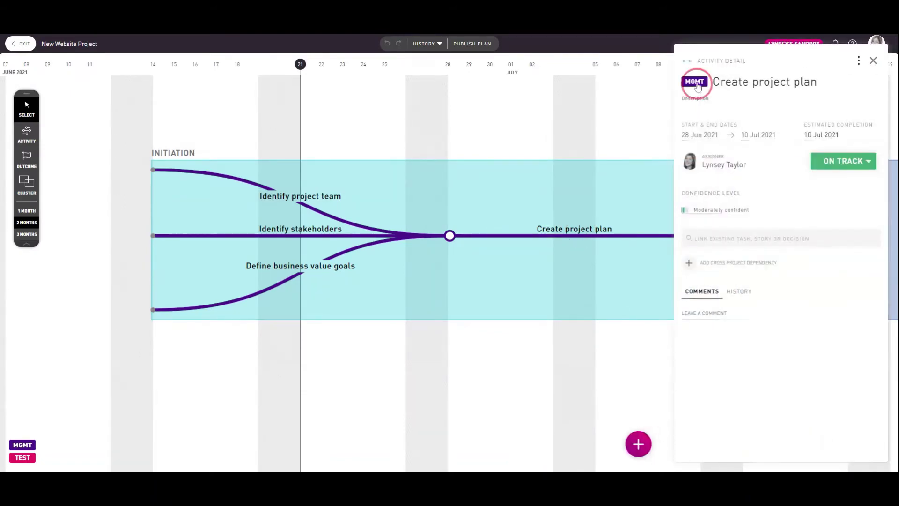
pyautogui.click(695, 83)
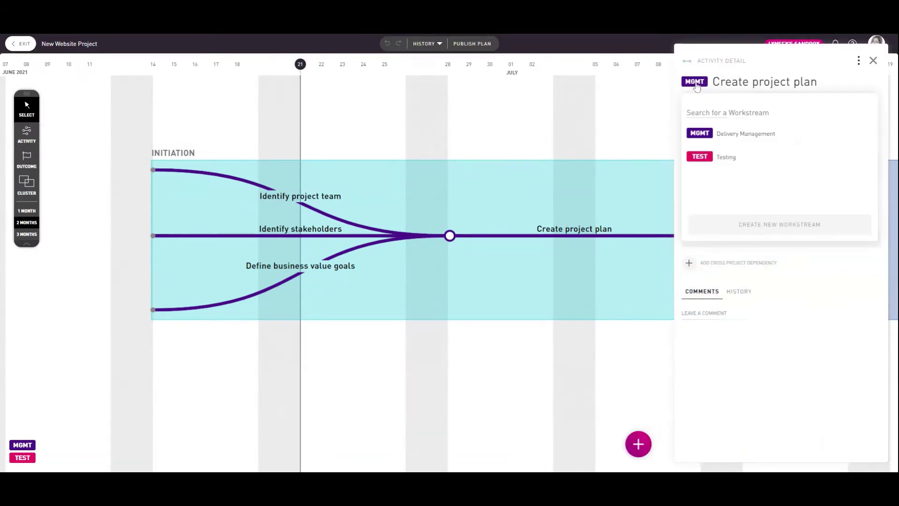
pyautogui.click(728, 223)
pyautogui.write('Eng')
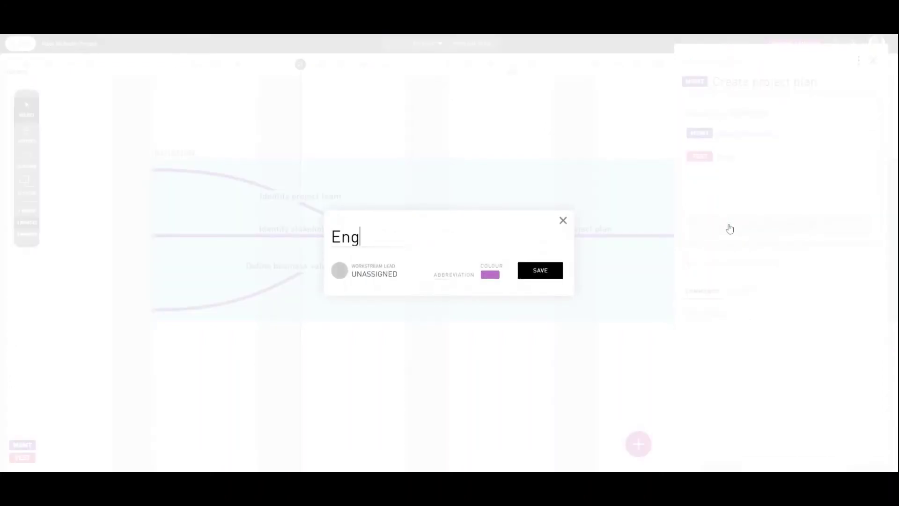
pyautogui.write('ineering')
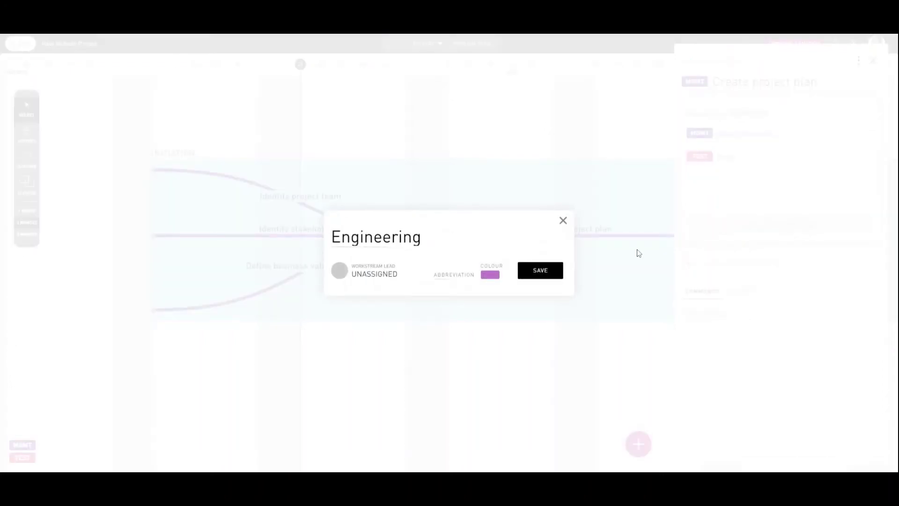
# Assign a lead to the Engineering workstream, set its abbreviation to ENG and its colour to bright pink, and save it
pyautogui.click(374, 273)
pyautogui.click(381, 316)
pyautogui.click(442, 274)
pyautogui.write('ENG')
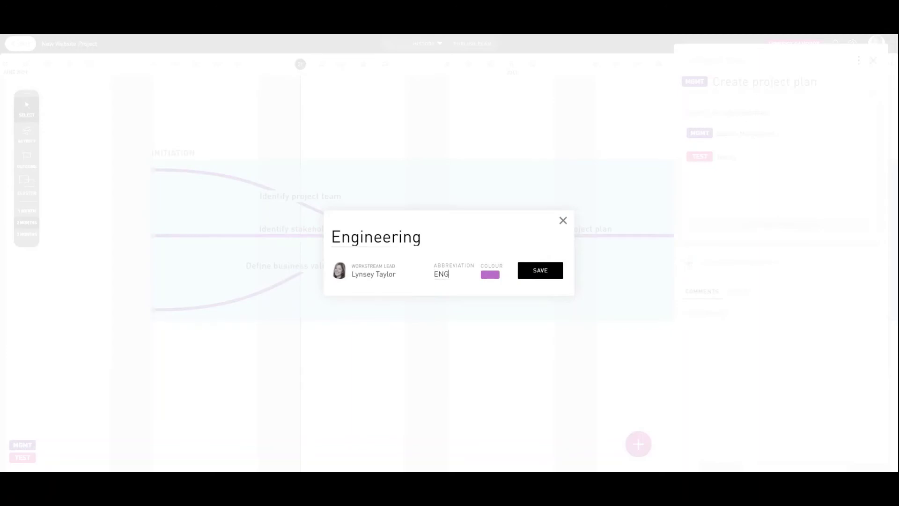
pyautogui.click(490, 275)
pyautogui.click(555, 298)
pyautogui.click(541, 271)
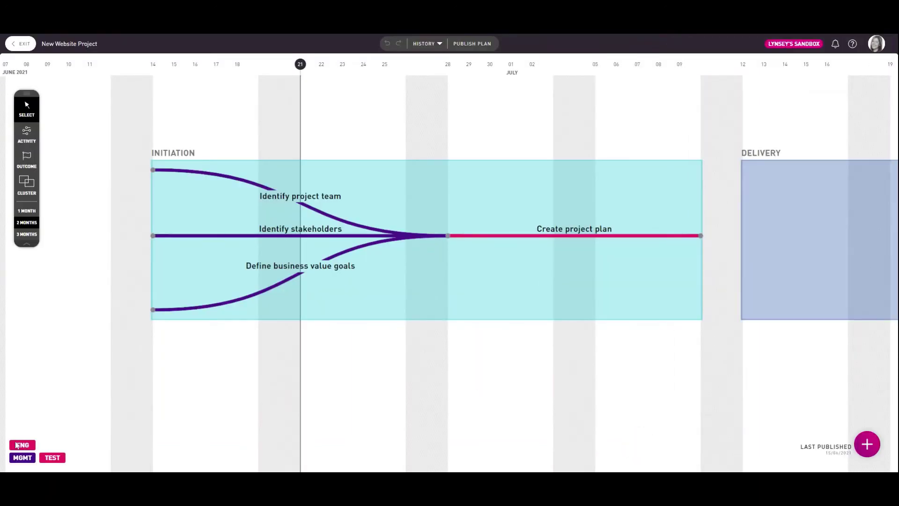
# Delete the Engineering workstream and check the Create project plan activity's details
pyautogui.click(22, 446)
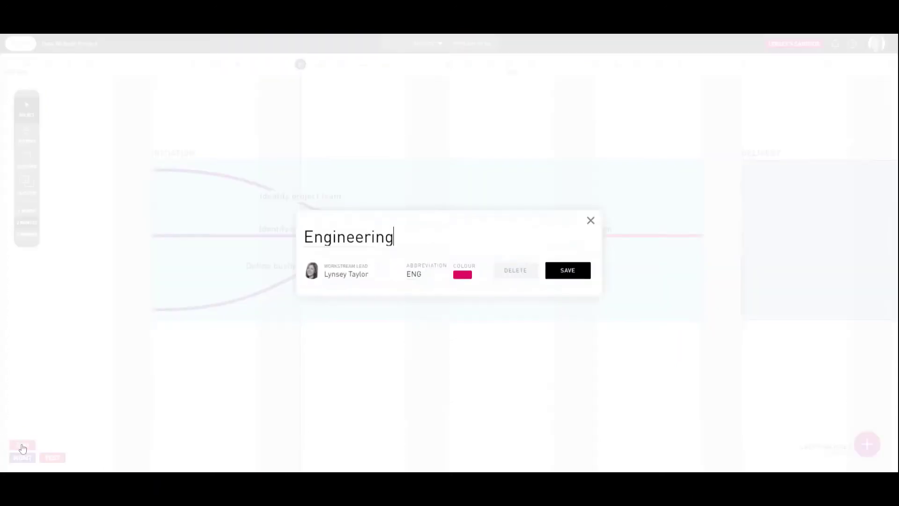
pyautogui.click(508, 276)
pyautogui.click(508, 275)
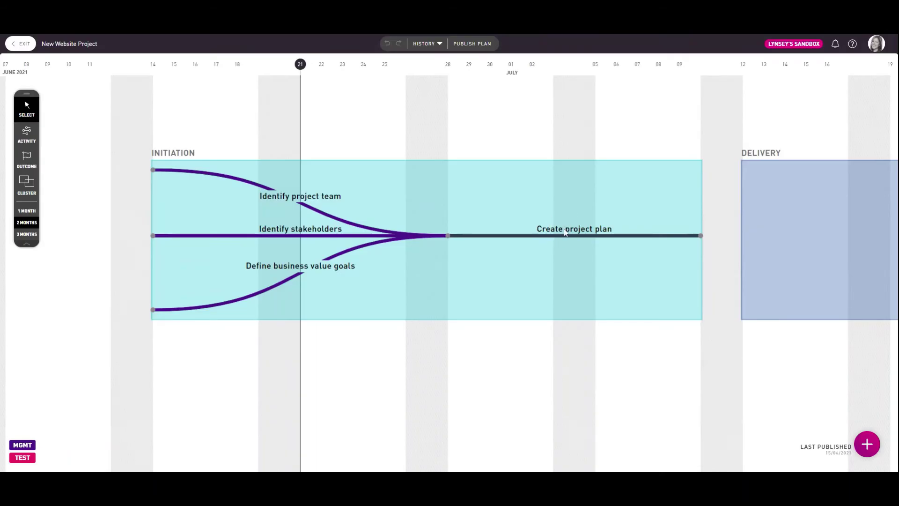
pyautogui.click(565, 233)
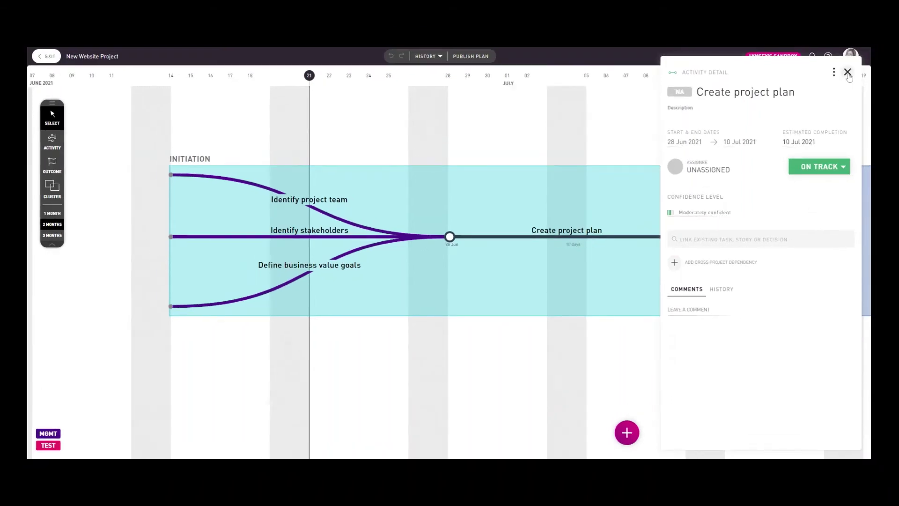
pyautogui.click(847, 72)
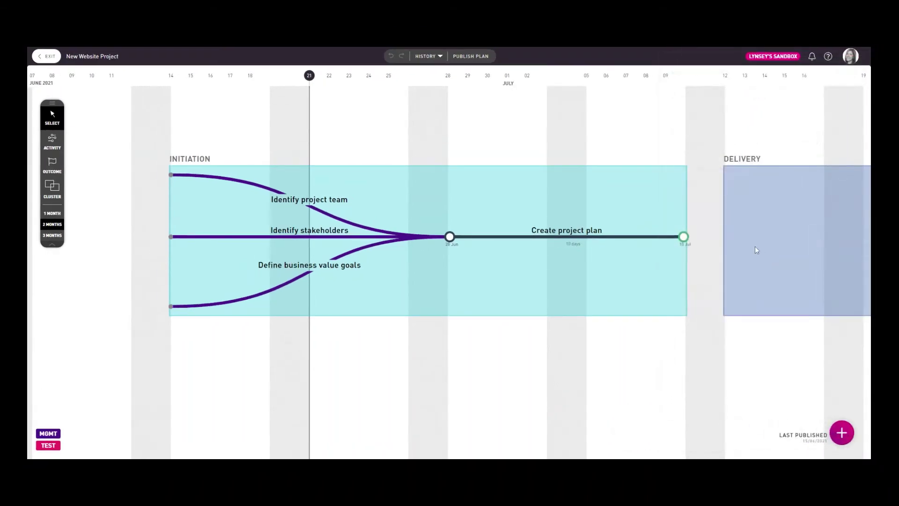
# Extend the Create project plan activity to 15 July and move its start node to 3 July, separating Define business value goals
pyautogui.moveTo(685, 236); pyautogui.dragTo(784, 237)
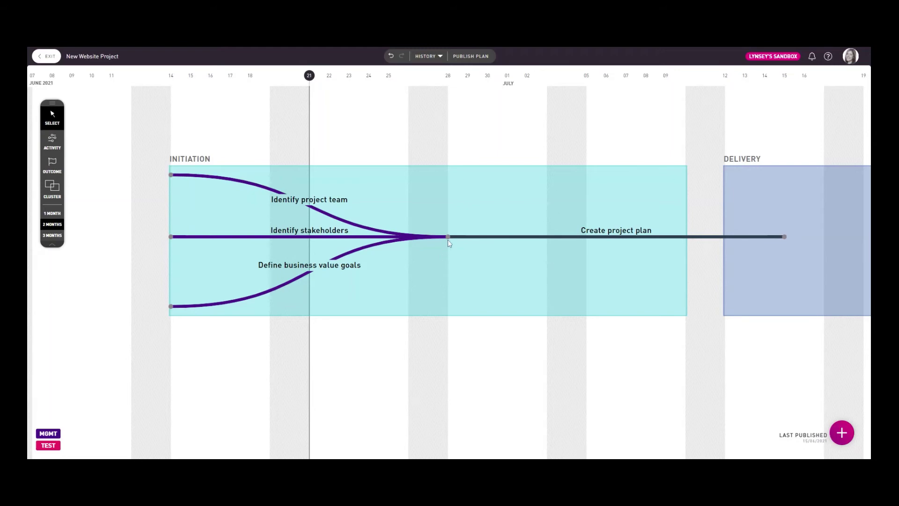
pyautogui.moveTo(447, 238); pyautogui.dragTo(549, 303)
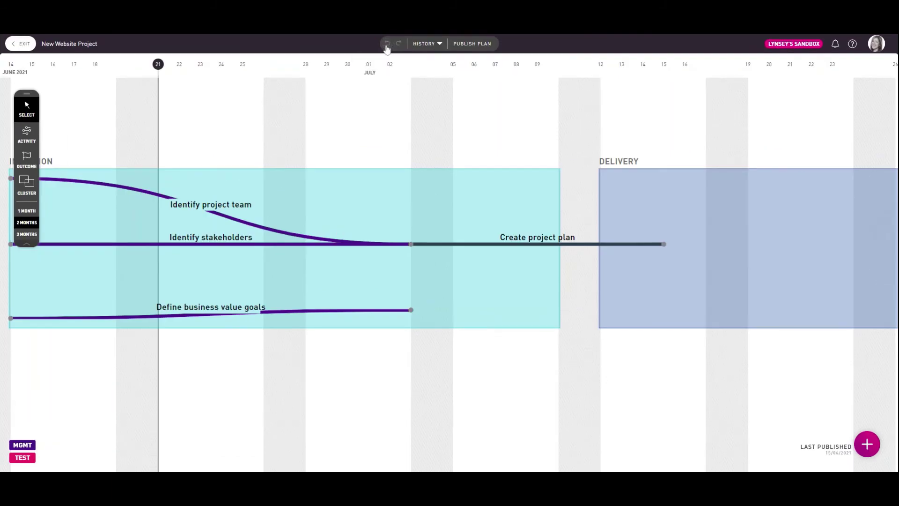
# Undo the latest date and link changes to the Initiation activities
pyautogui.click(387, 46)
pyautogui.click(386, 47)
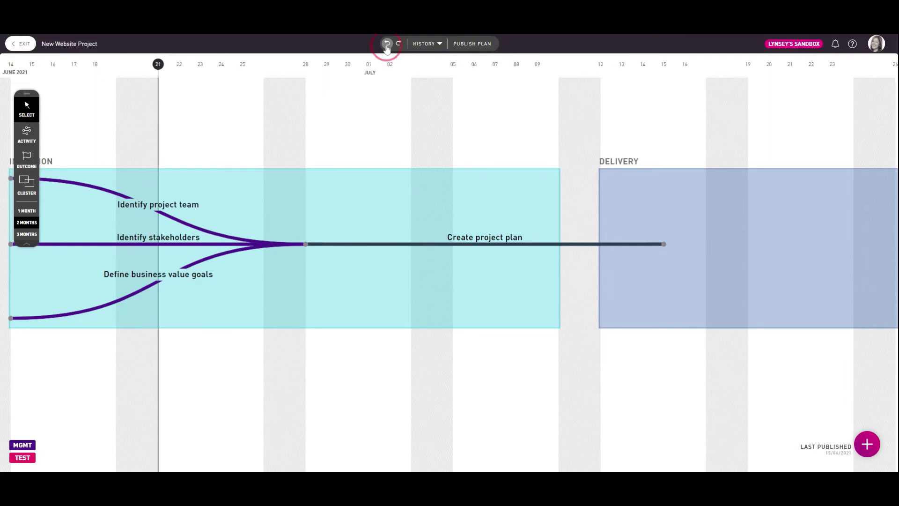
pyautogui.click(386, 46)
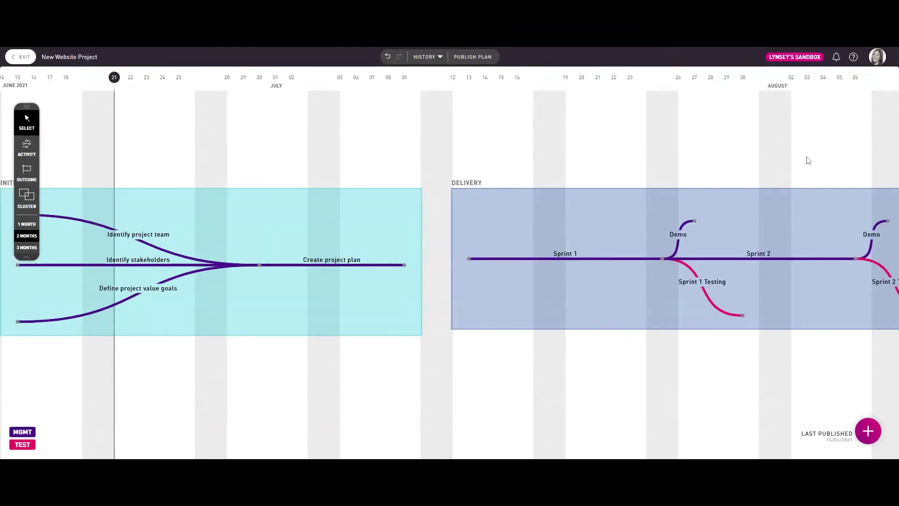
# Select all sprint, demo and testing activities in the Delivery cluster and paste two copies of them below
pyautogui.moveTo(806, 157); pyautogui.dragTo(624, 148)
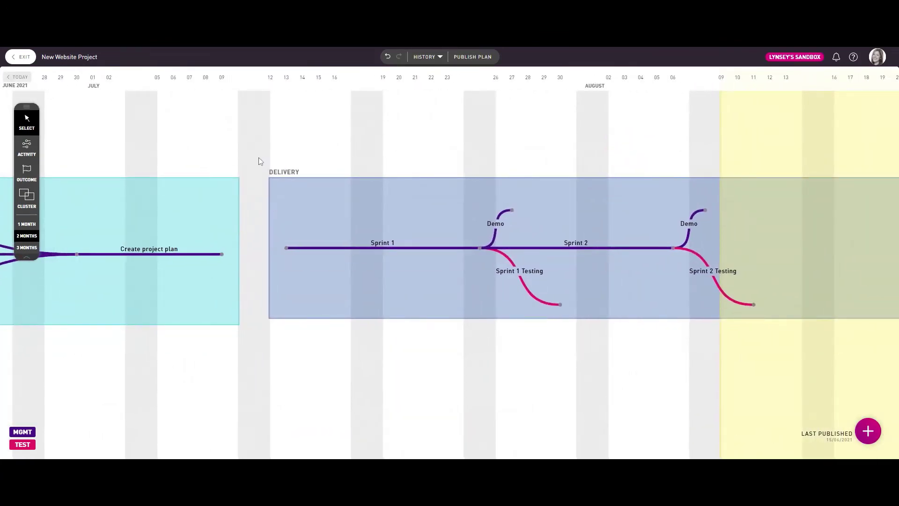
pyautogui.moveTo(254, 162); pyautogui.dragTo(804, 334)
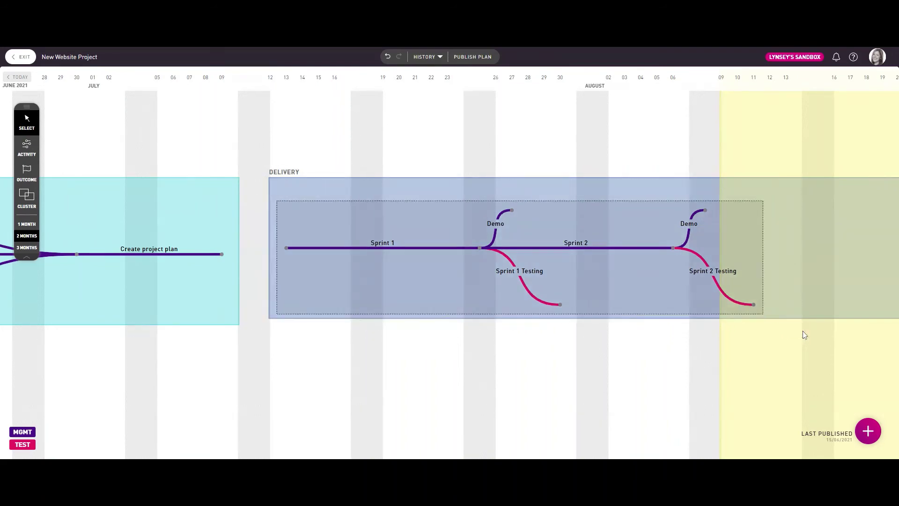
pyautogui.hotkey('ctrl', 'v')
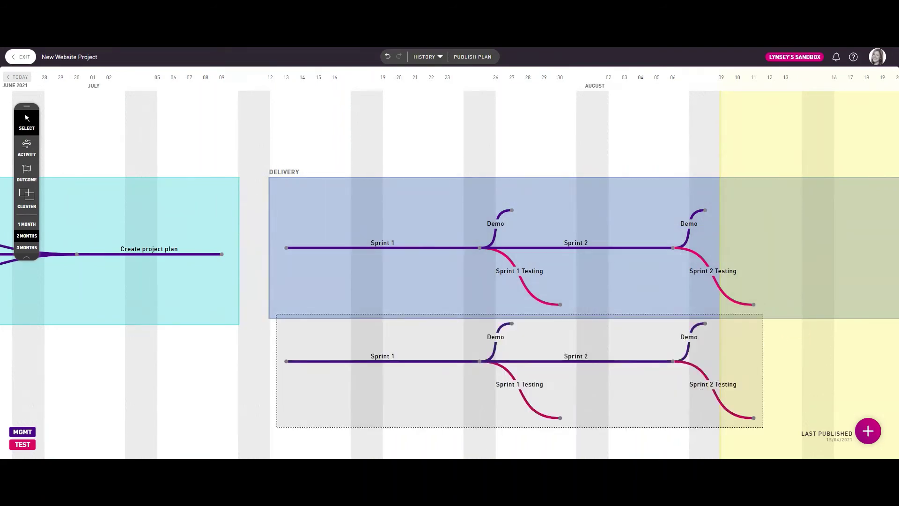
pyautogui.hotkey('ctrl', 'v')
pyautogui.moveTo(803, 331); pyautogui.dragTo(740, 223)
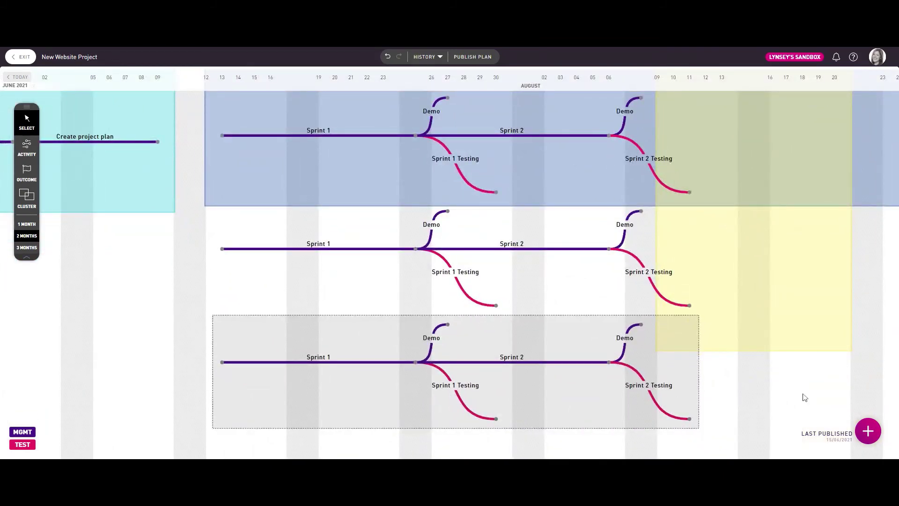
# Delete the lowest pasted copy of the sprint activities
pyautogui.press('Delete')
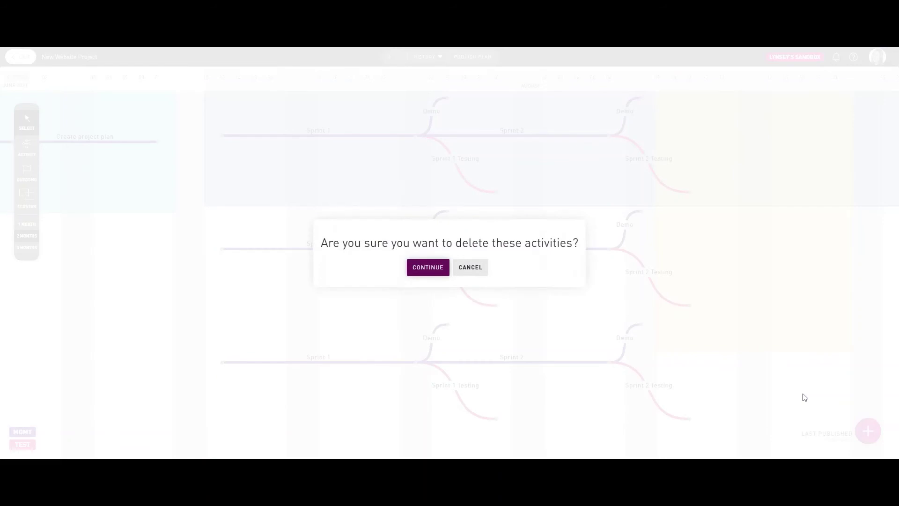
pyautogui.press('Escape')
pyautogui.hotkey('ctrl', 'z')
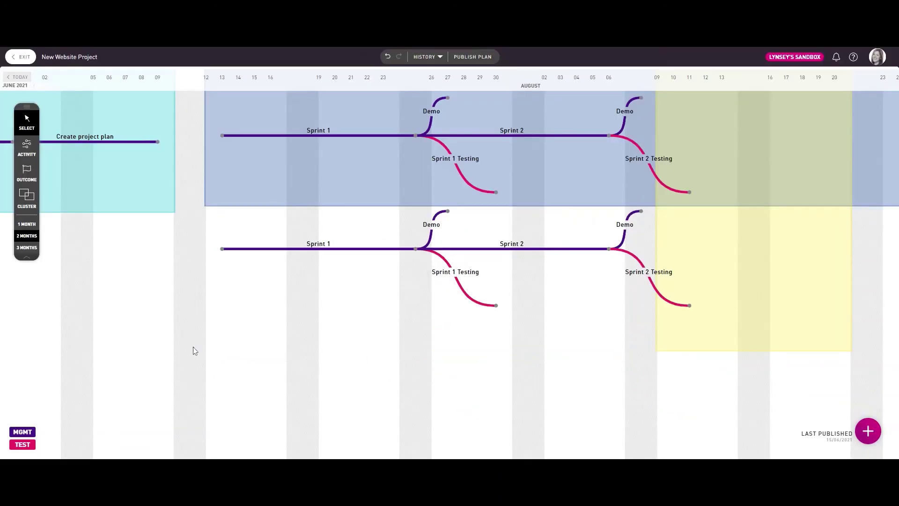
# Move the remaining copied sprint activities into the Delivery cluster so they start at the end of Sprint 2
pyautogui.moveTo(193, 349); pyautogui.dragTo(734, 206)
pyautogui.moveTo(229, 261); pyautogui.dragTo(613, 147)
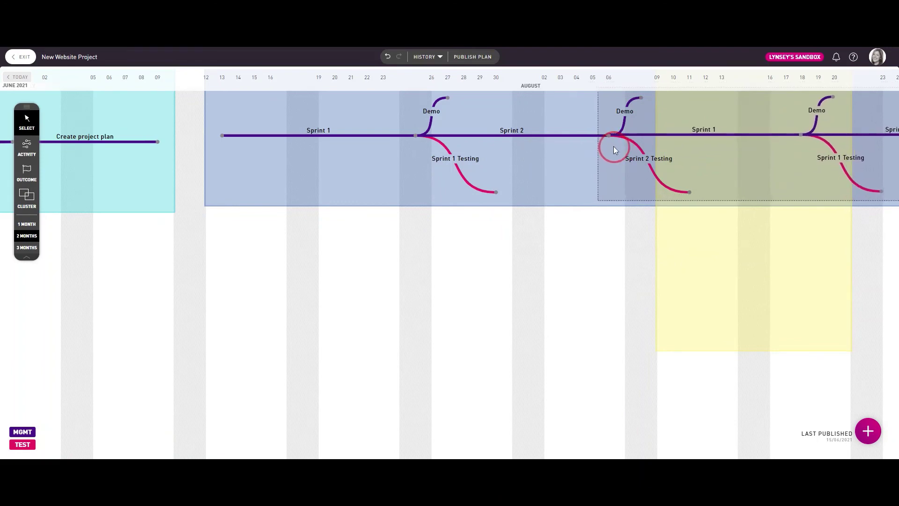
pyautogui.click(663, 233)
pyautogui.moveTo(728, 230)
pyautogui.mouseDown()
pyautogui.moveTo(684, 287)
pyautogui.moveTo(510, 381)
pyautogui.moveTo(171, 295)
pyautogui.moveTo(472, 267)
pyautogui.moveTo(674, 267)
pyautogui.mouseUp()
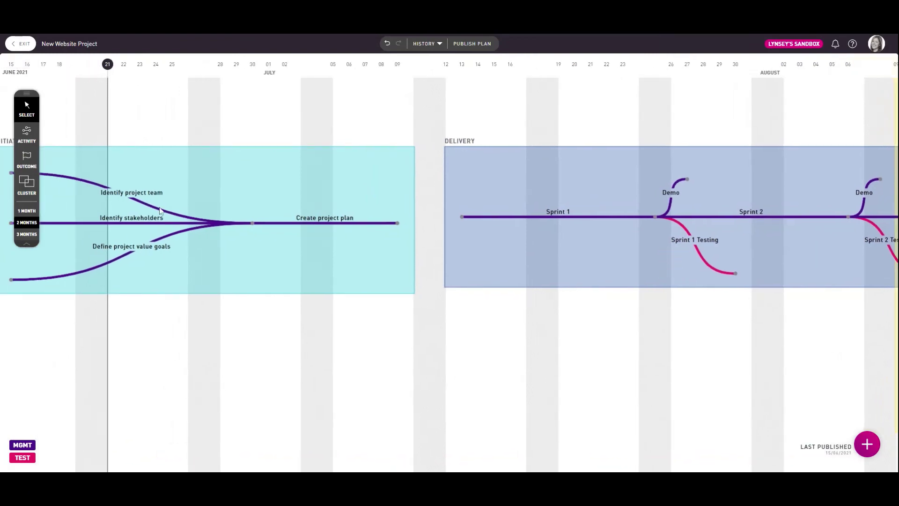
# Add an outcome named Project kick-off at the end of the Create project plan activity and give it an assignee
pyautogui.click(34, 170)
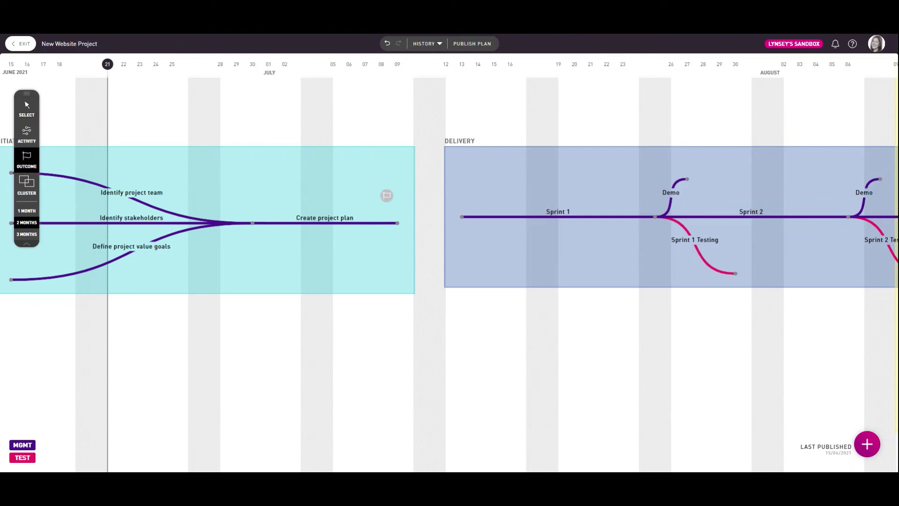
pyautogui.click(398, 222)
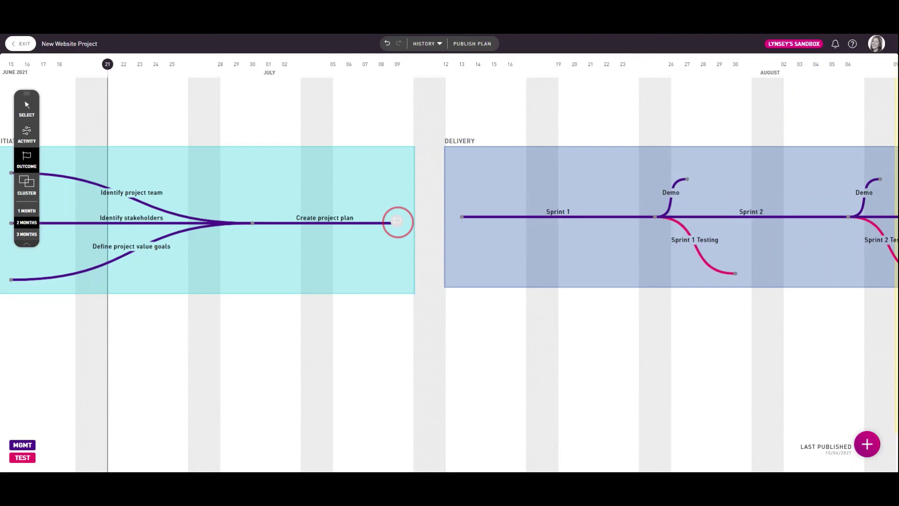
pyautogui.write('Pr')
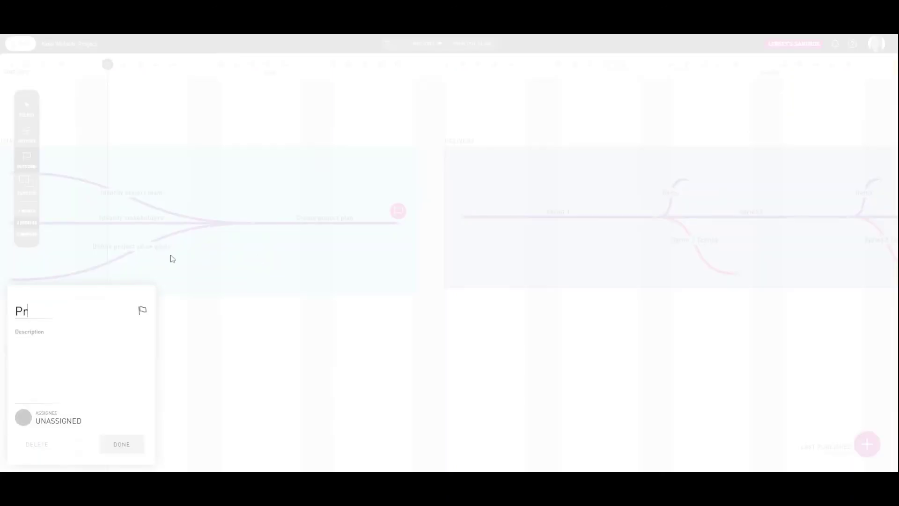
pyautogui.write('oject kick-off')
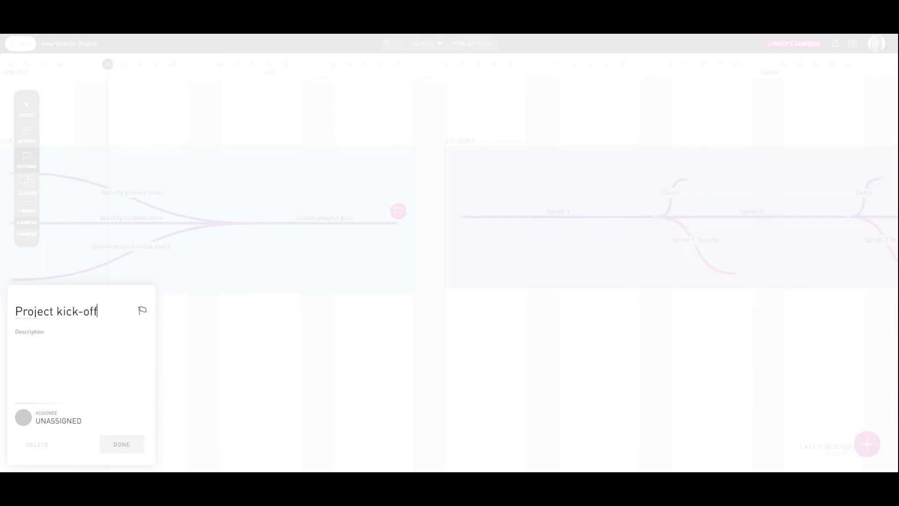
pyautogui.click(46, 416)
pyautogui.click(61, 284)
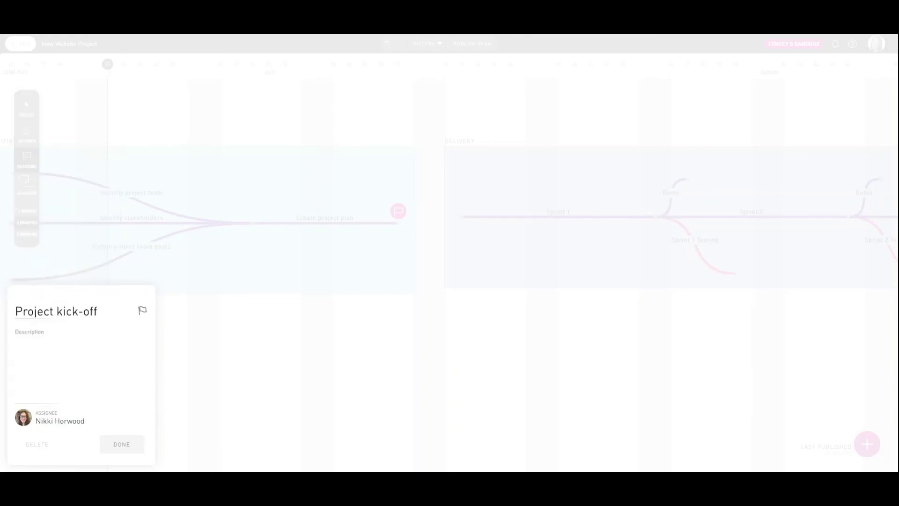
pyautogui.click(119, 444)
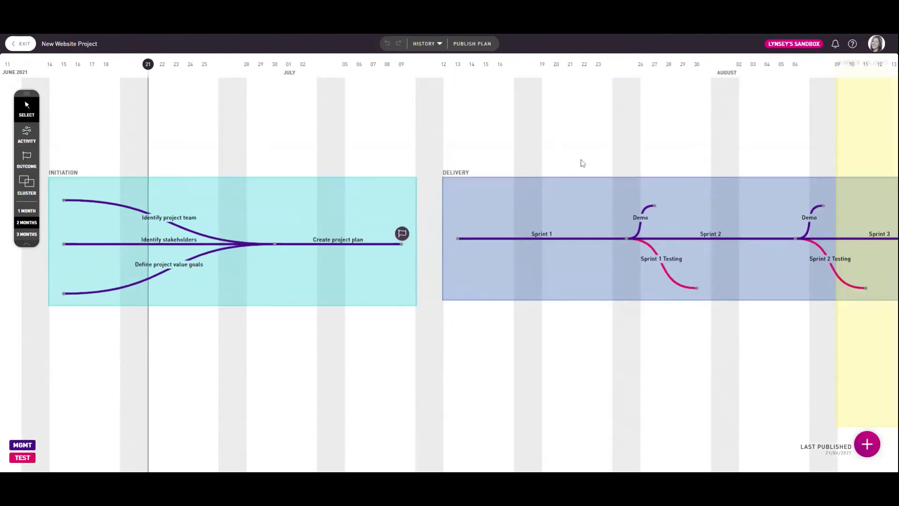
# Publish the plan, then leave editing and view the full timeline from Initiation to Benefits Realisation
pyautogui.click(469, 45)
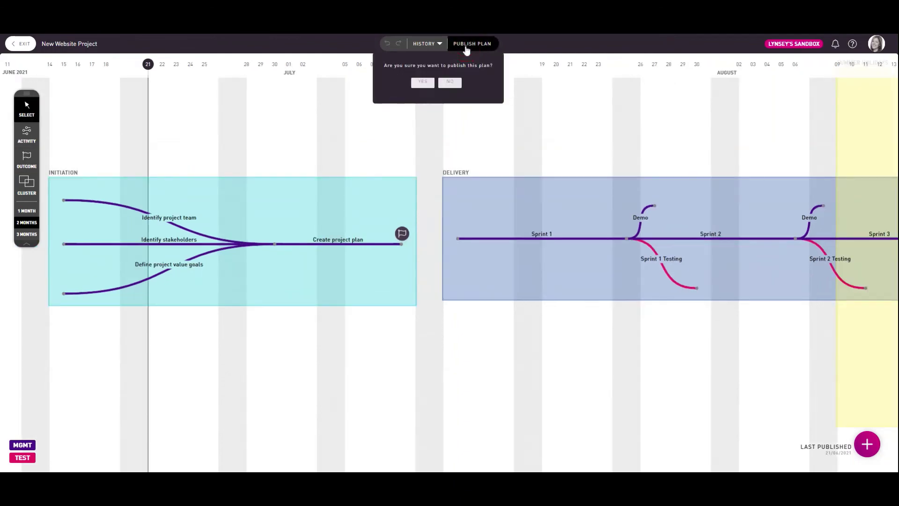
pyautogui.click(423, 83)
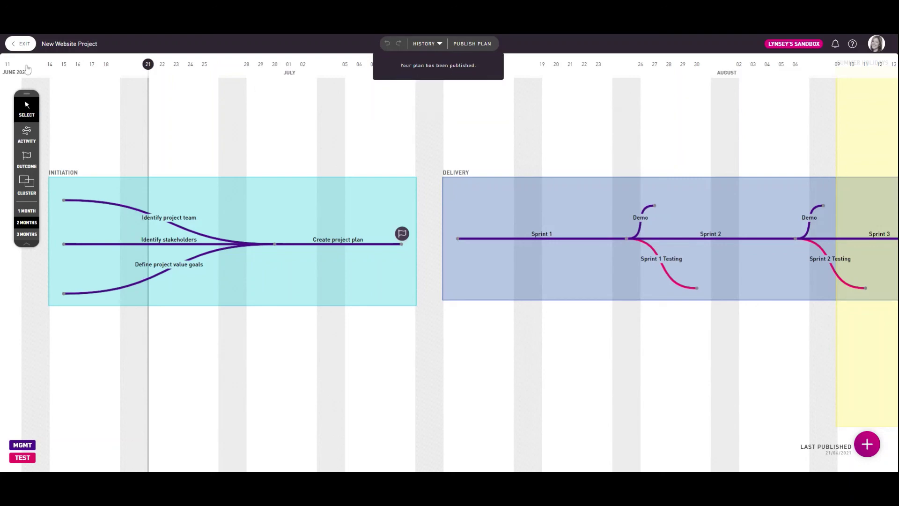
pyautogui.click(21, 45)
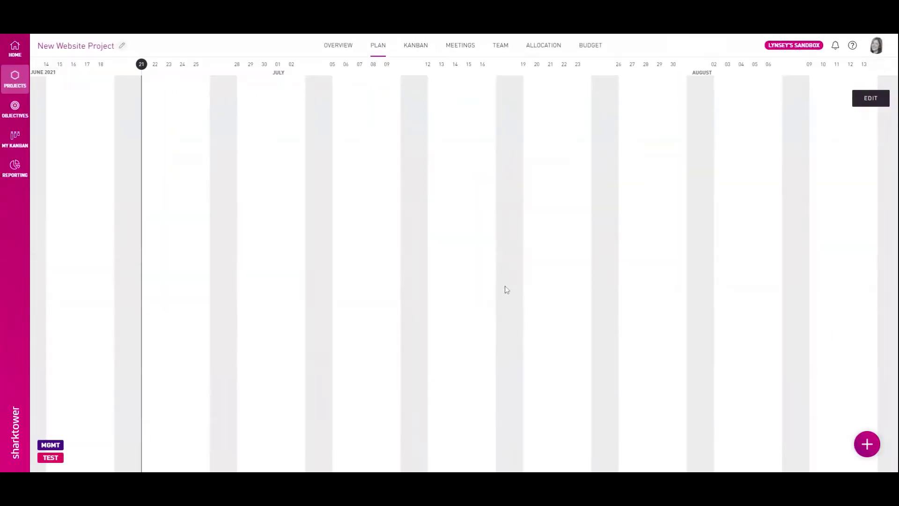
pyautogui.scroll(-5, 505, 285)
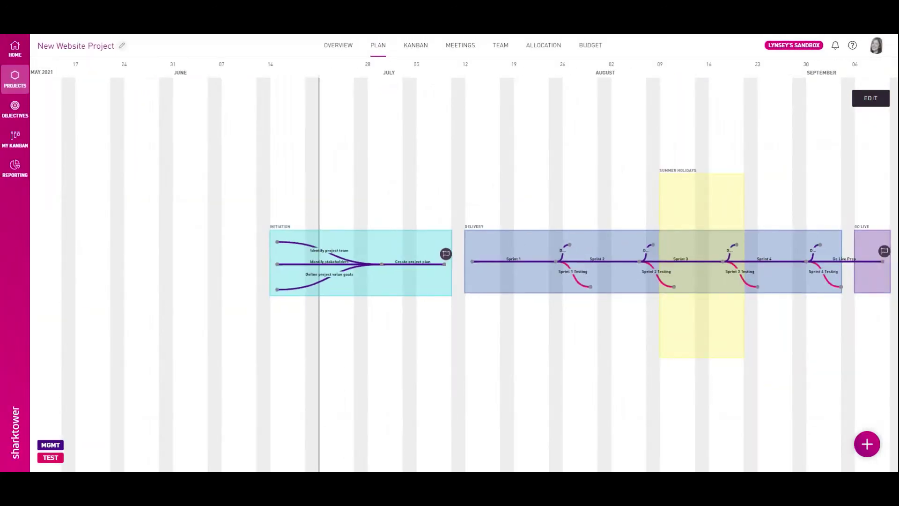
pyautogui.moveTo(646, 177); pyautogui.dragTo(522, 174)
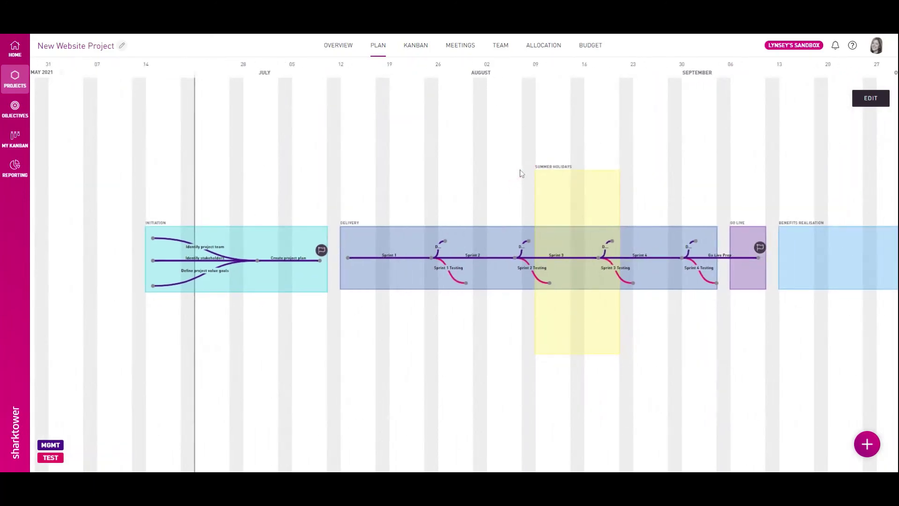